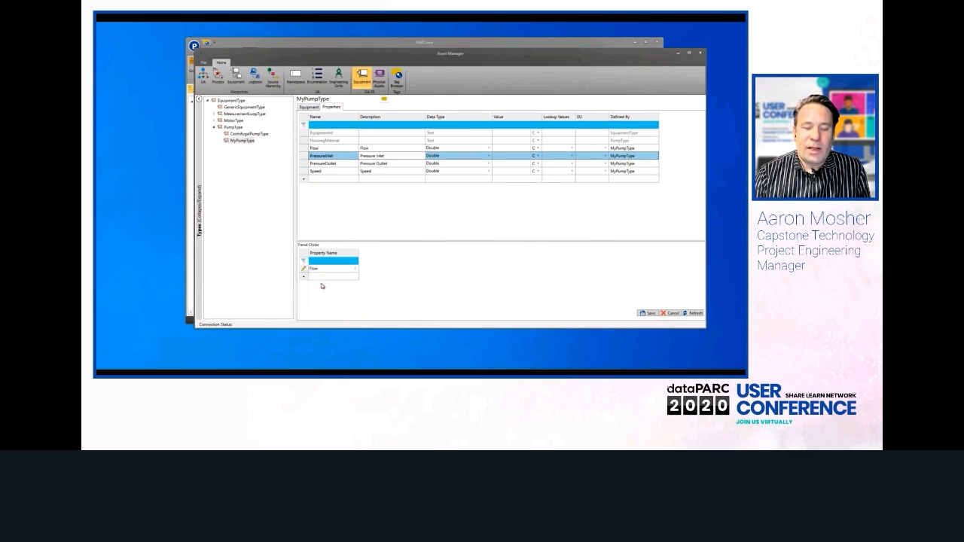
- Add PressureInlet and PressureOutlet below Flow in MyPumpType's trend order, and save the type's properties
{"action": "left_click", "coordinate": [354, 277]}
{"action": "left_click", "coordinate": [332, 303]}
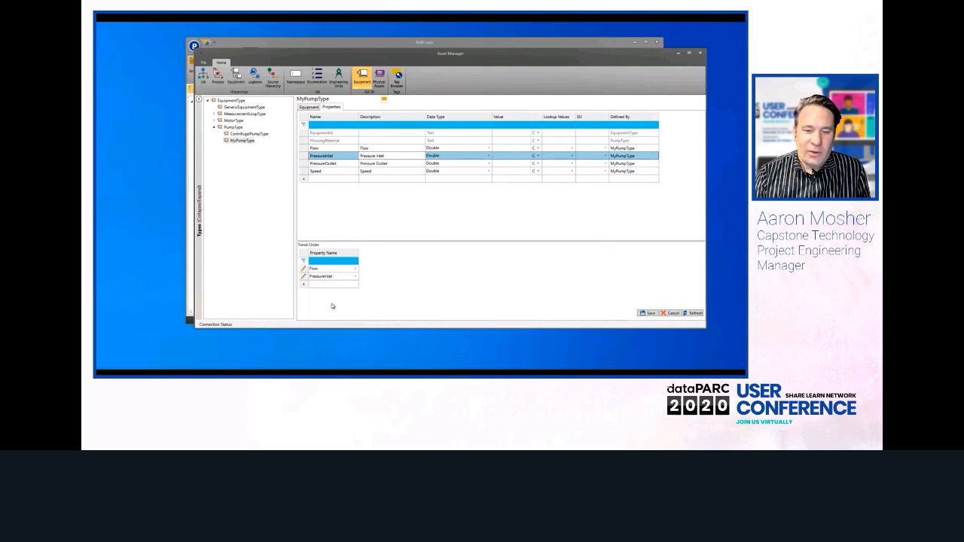
{"action": "left_click", "coordinate": [354, 284]}
{"action": "left_click", "coordinate": [337, 318]}
{"action": "left_click", "coordinate": [647, 314]}
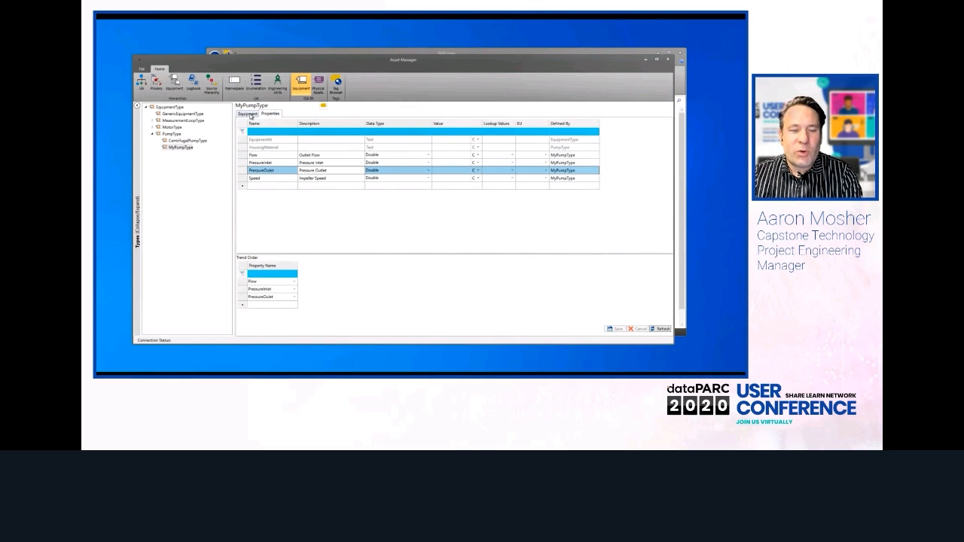
- Add an equipment item under MyPumpType with the name Pump01 and the description Pump01
{"action": "left_click", "coordinate": [249, 113]}
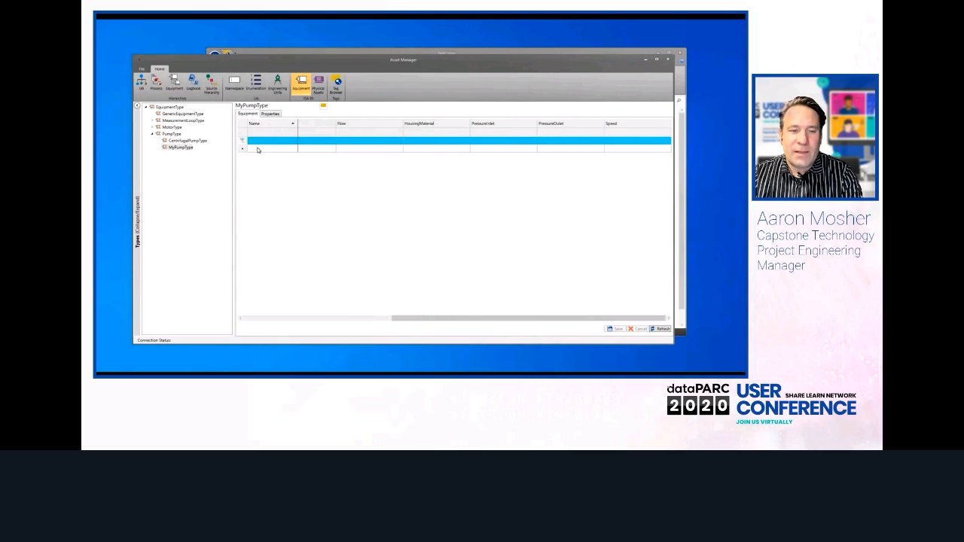
{"action": "left_click", "coordinate": [257, 149]}
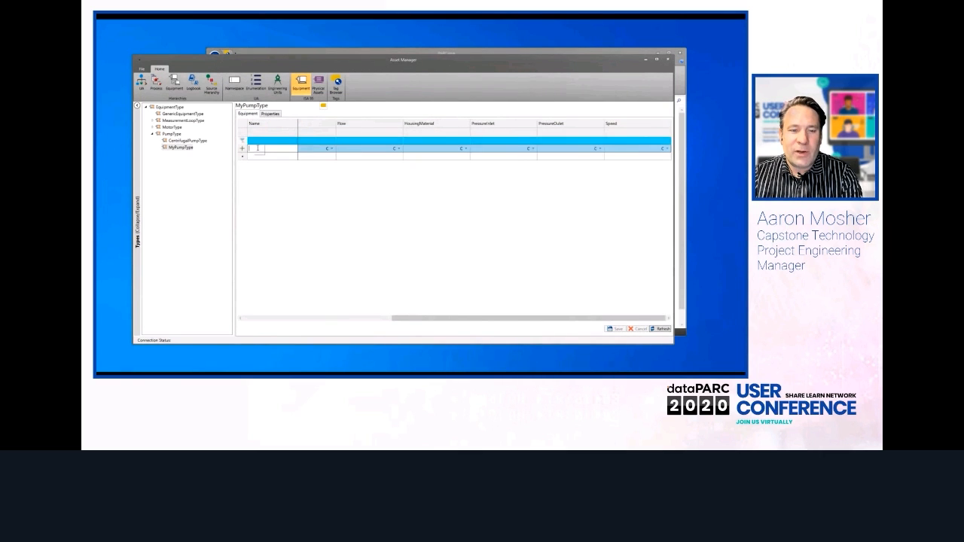
{"action": "type", "text": "Pump01"}
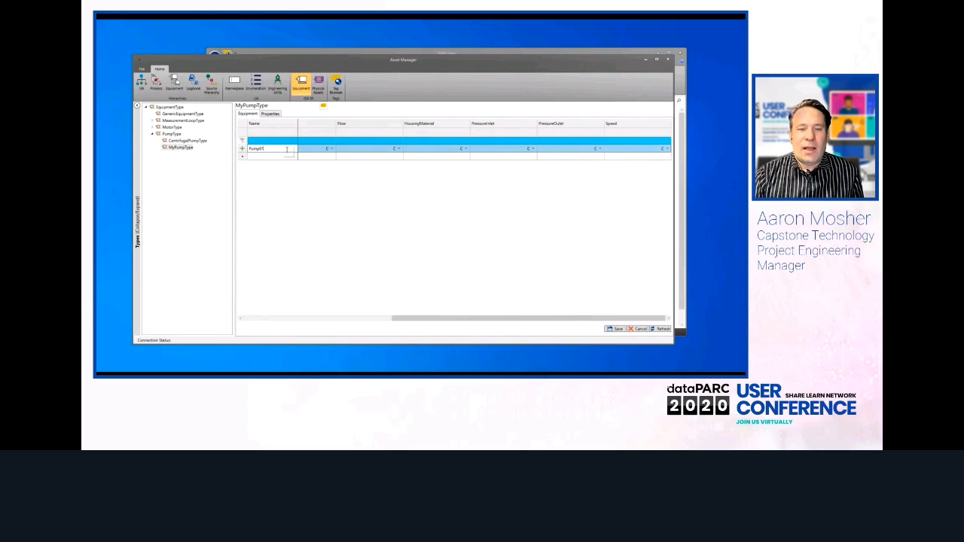
{"action": "key", "text": "Tab"}
{"action": "type", "text": "T"}
{"action": "type", "text": "ump01"}
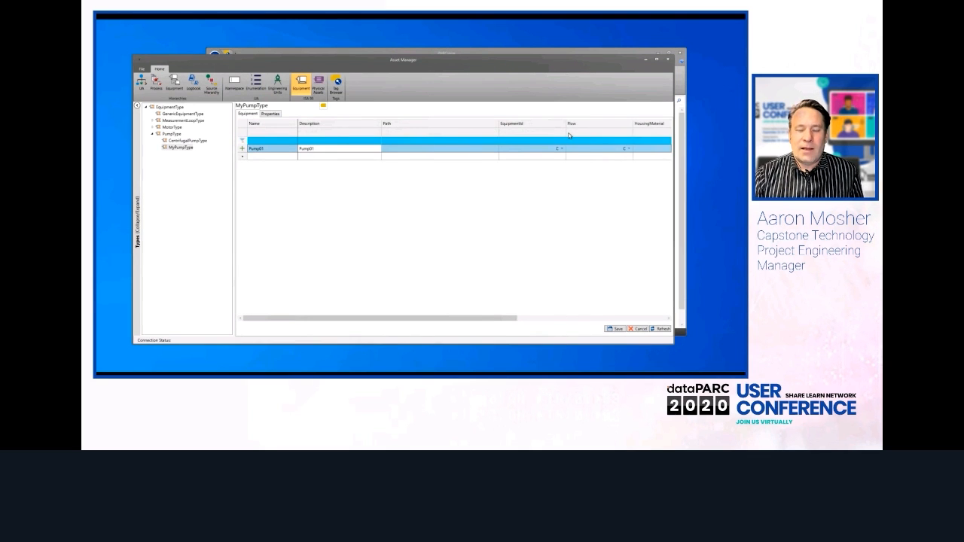
- Link tags Pump01Flow, Pump01Discharge, Pump01Suction and Pump01Speed to Pump01's Flow, PressureOutlet, PressureInlet and Speed properties from the Tag Browser, and save
{"action": "left_click", "coordinate": [337, 88]}
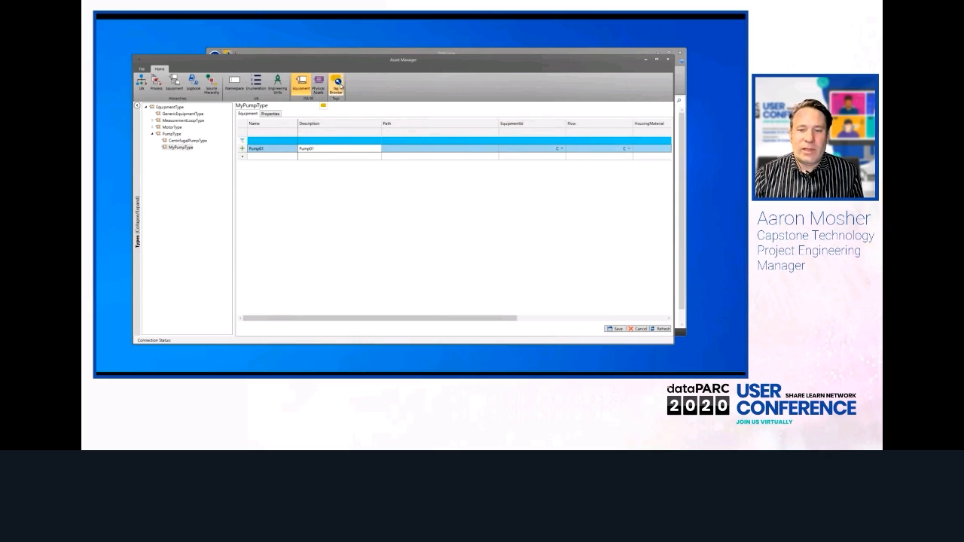
{"action": "right_click", "coordinate": [180, 135]}
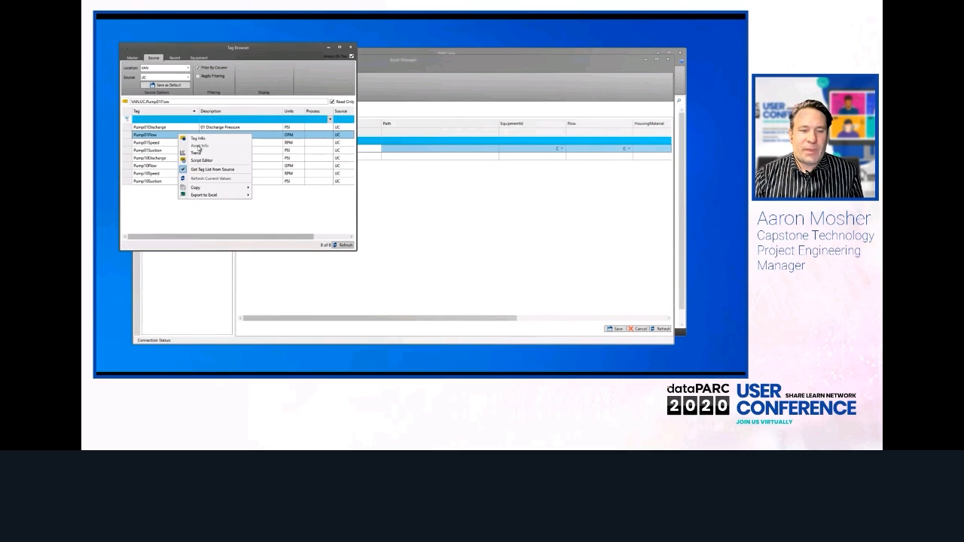
{"action": "left_click", "coordinate": [169, 138]}
{"action": "left_click_drag", "start_coordinate": [169, 138], "coordinate": [579, 150]}
{"action": "left_click", "coordinate": [653, 320]}
{"action": "left_click_drag", "start_coordinate": [172, 127], "coordinate": [556, 150]}
{"action": "left_click_drag", "start_coordinate": [166, 152], "coordinate": [488, 149]}
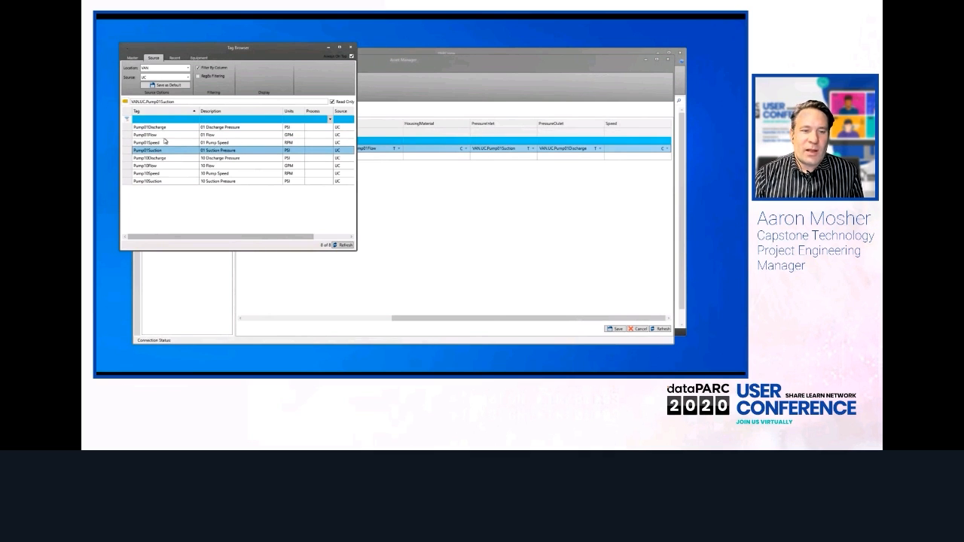
{"action": "left_click_drag", "start_coordinate": [165, 144], "coordinate": [620, 151]}
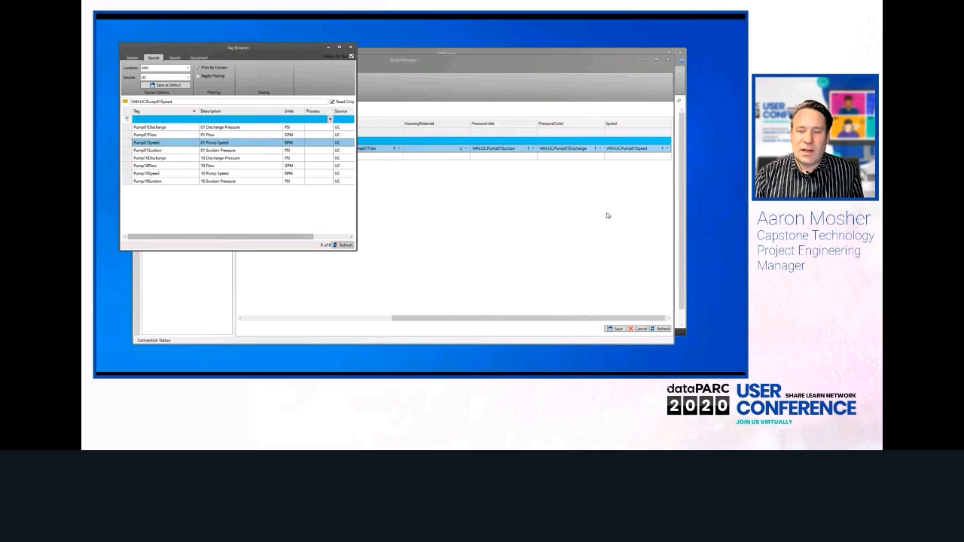
{"action": "left_click", "coordinate": [533, 148]}
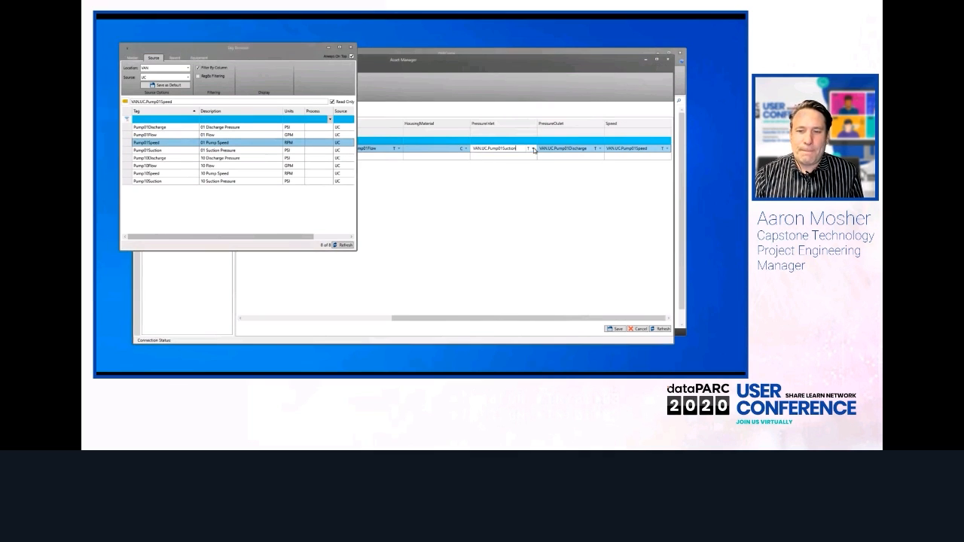
{"action": "left_click", "coordinate": [534, 169]}
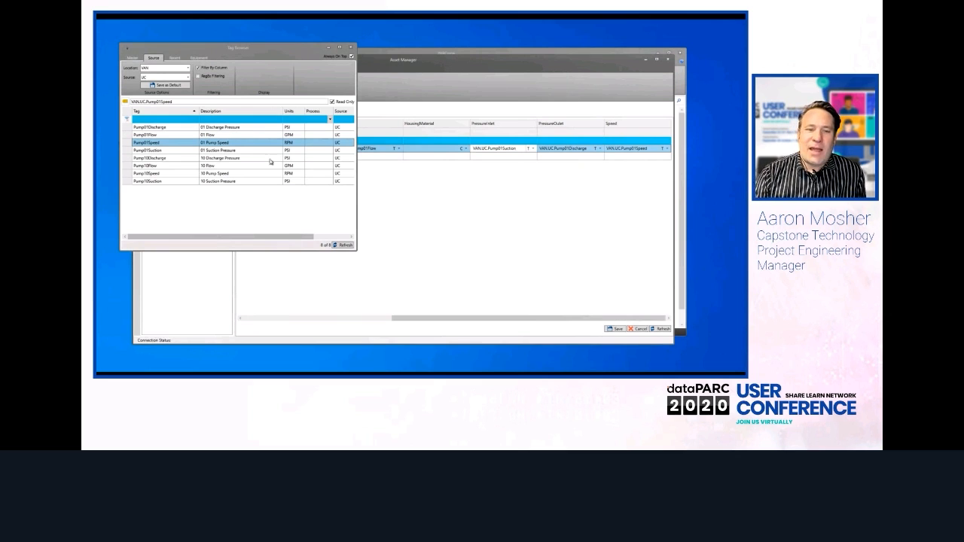
{"action": "left_click", "coordinate": [616, 329]}
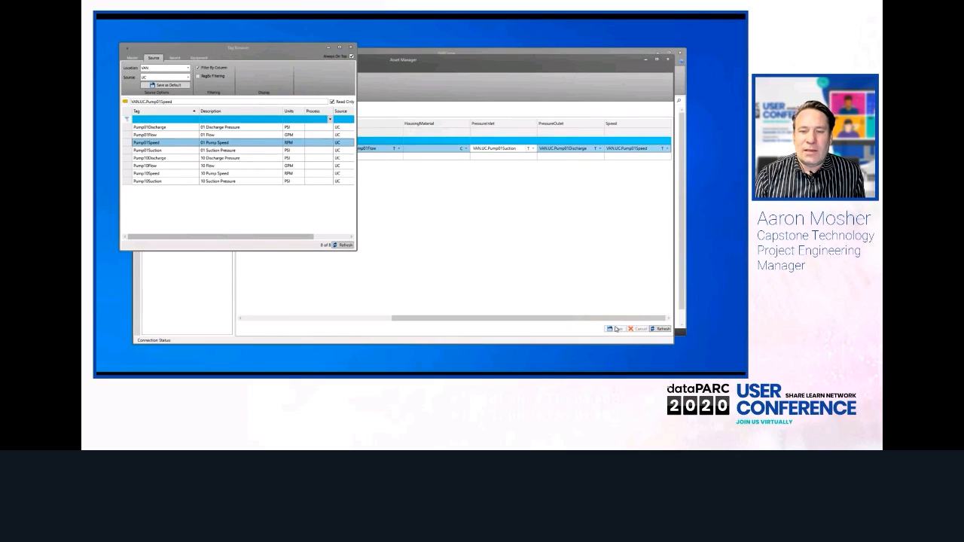
- View the Pump01 asset trend through the asset info of the Pump01Flow tag, uncover the trend window, and close it
{"action": "right_click", "coordinate": [209, 134]}
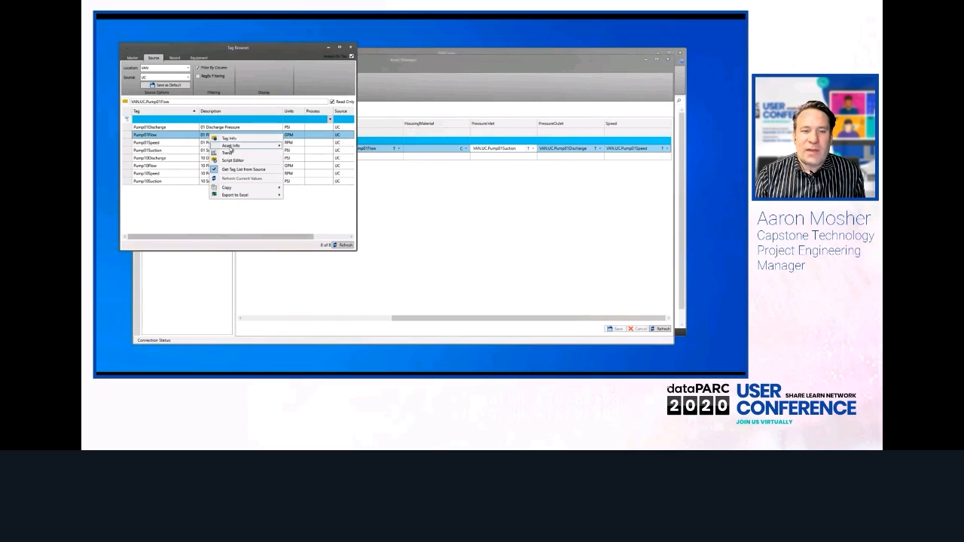
{"action": "mouse_move", "coordinate": [230, 146]}
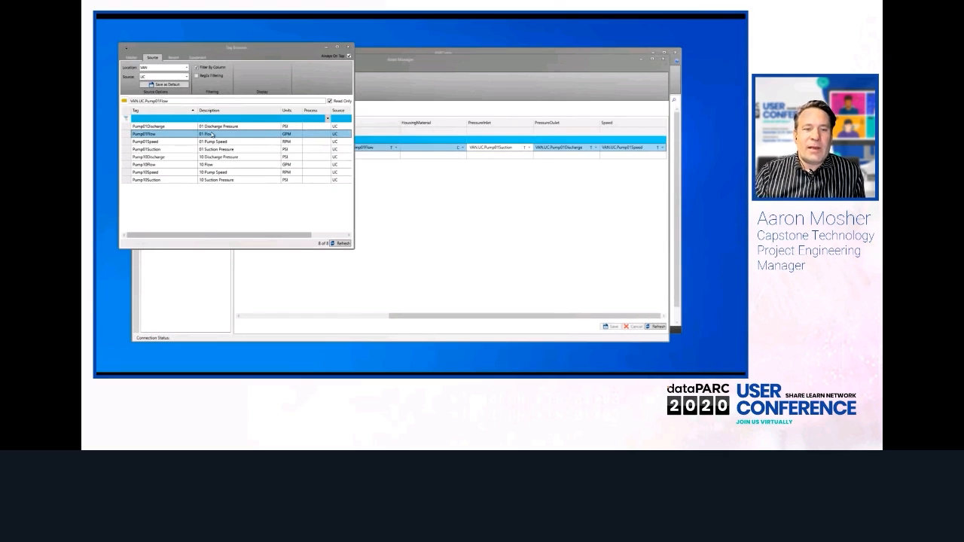
{"action": "right_click", "coordinate": [188, 136]}
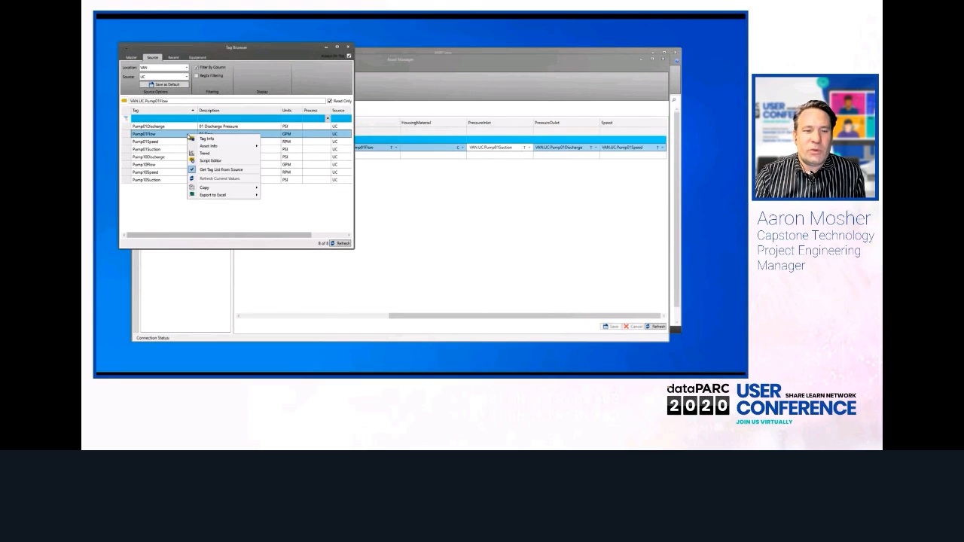
{"action": "mouse_move", "coordinate": [206, 146]}
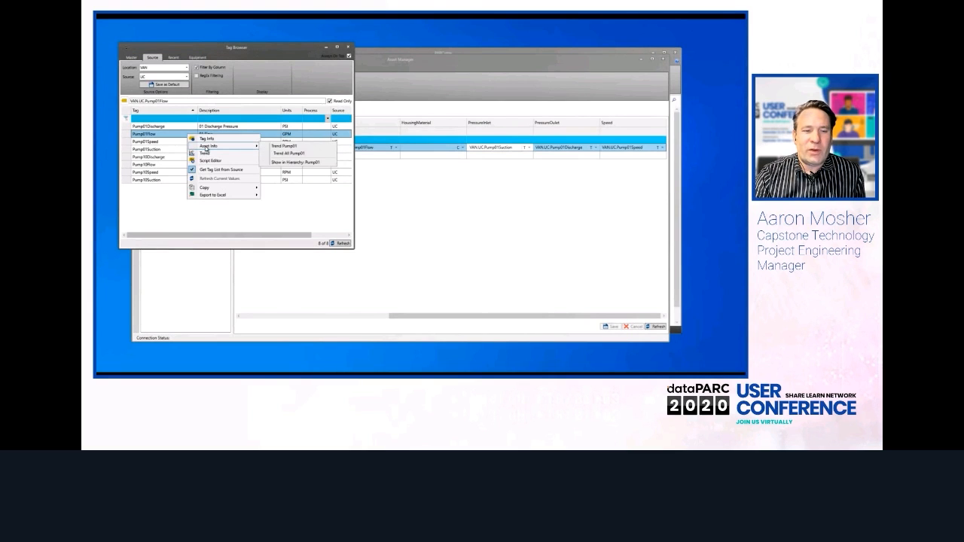
{"action": "left_click", "coordinate": [283, 149]}
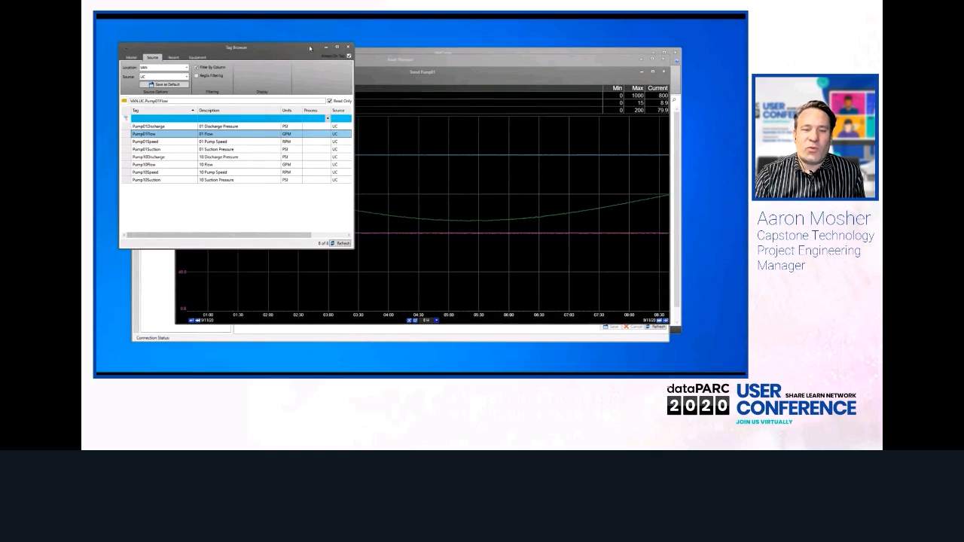
{"action": "left_click_drag", "start_coordinate": [310, 50], "coordinate": [362, 286]}
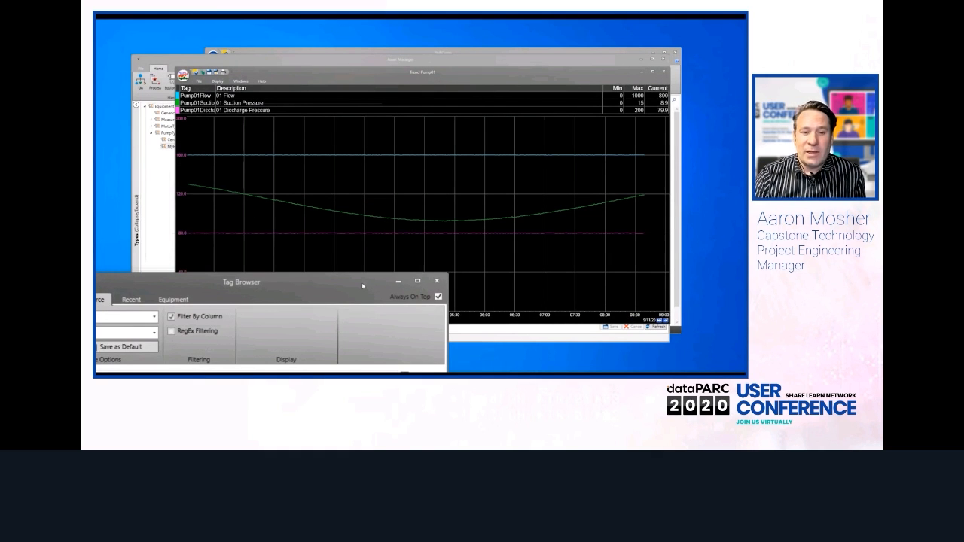
{"action": "left_click_drag", "start_coordinate": [362, 286], "coordinate": [365, 111]}
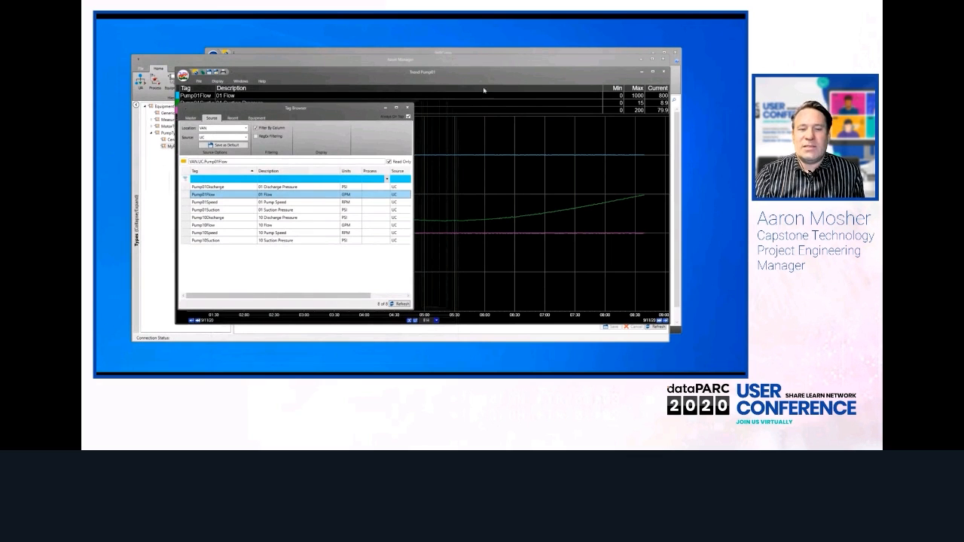
{"action": "left_click", "coordinate": [663, 71]}
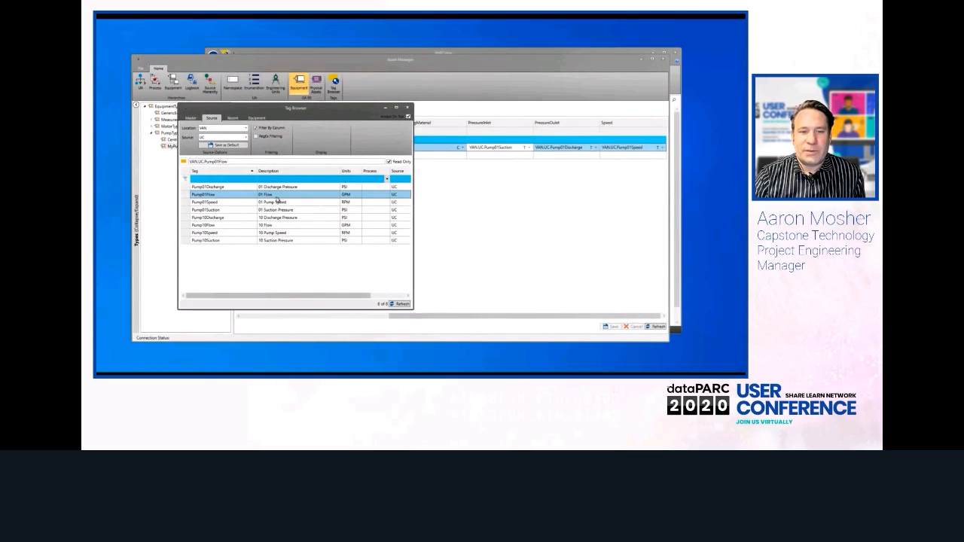
- Trend the single tag Pump01Flow and, from that trend's asset info, bring up the Pump01 asset trend
{"action": "double_click", "coordinate": [270, 196]}
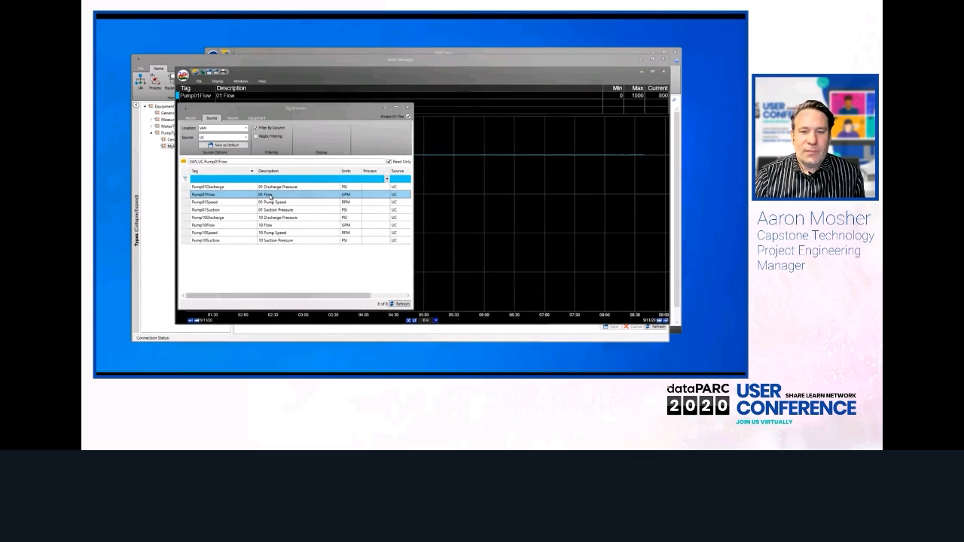
{"action": "left_click_drag", "start_coordinate": [357, 109], "coordinate": [346, 195]}
{"action": "right_click", "coordinate": [238, 97]}
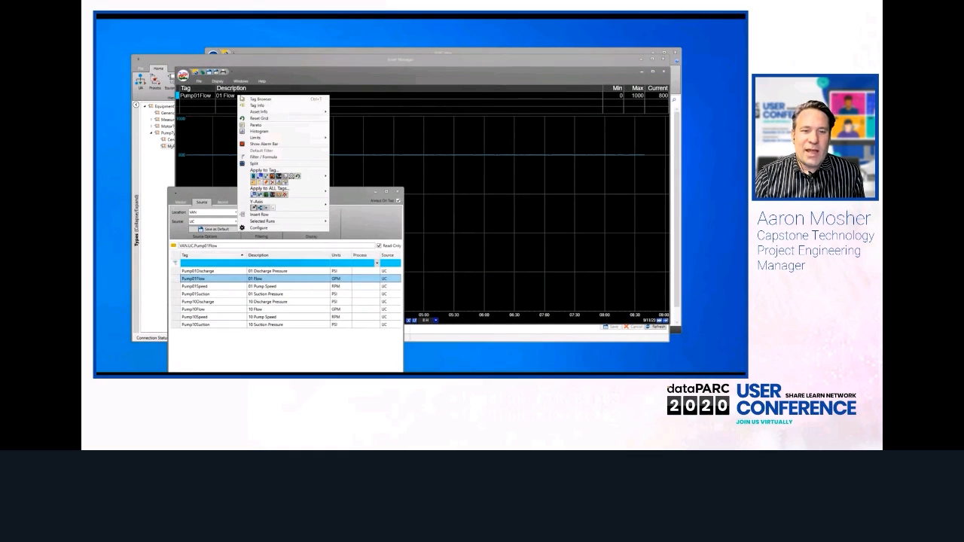
{"action": "mouse_move", "coordinate": [267, 113]}
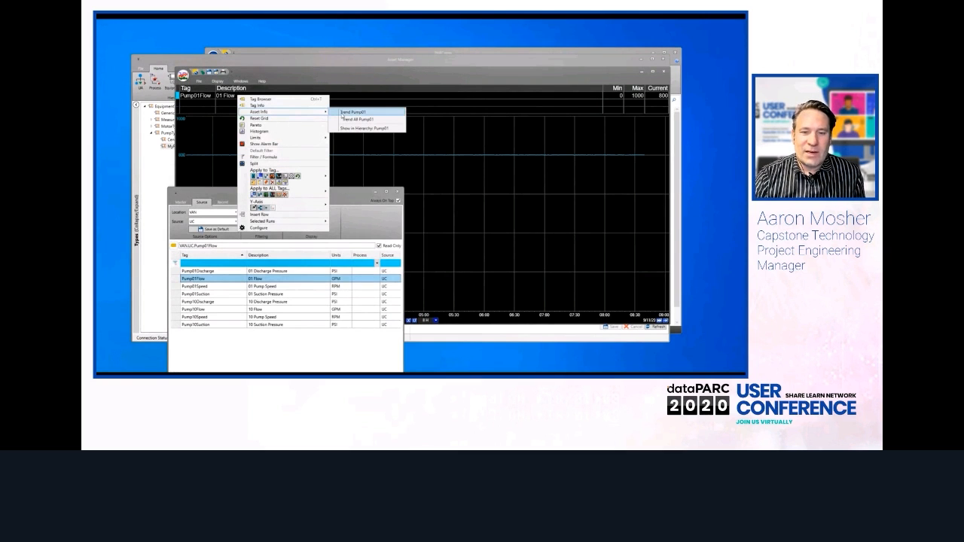
{"action": "left_click", "coordinate": [353, 112]}
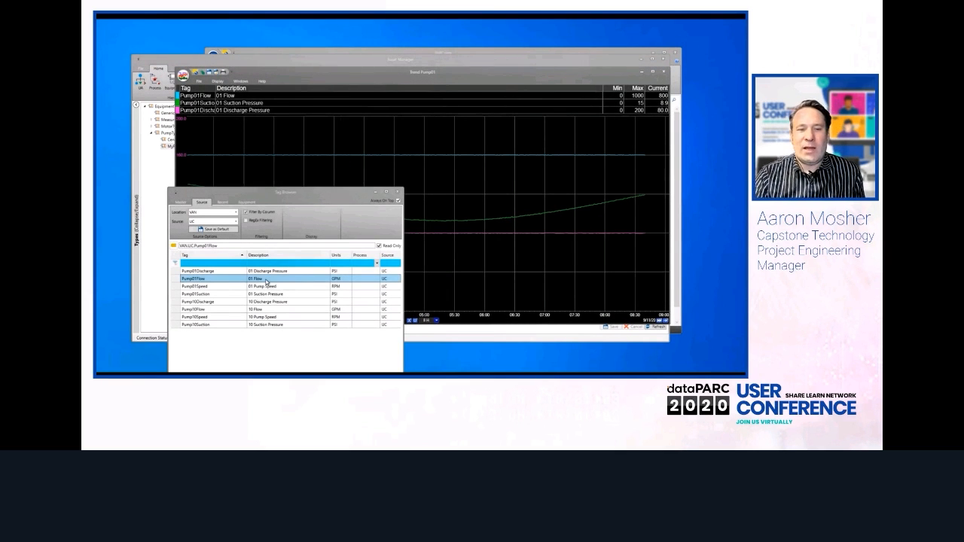
- Trend all Pump01 properties through the asset info of the Pump01Flow tag, and minimize the Tag Browser to view the trend
{"action": "right_click", "coordinate": [268, 280]}
{"action": "mouse_move", "coordinate": [299, 292]}
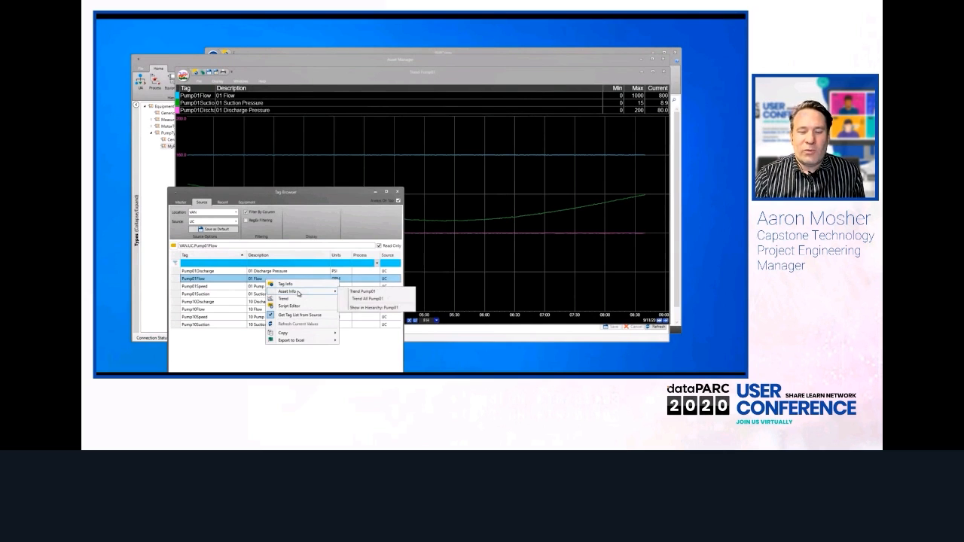
{"action": "left_click", "coordinate": [368, 299]}
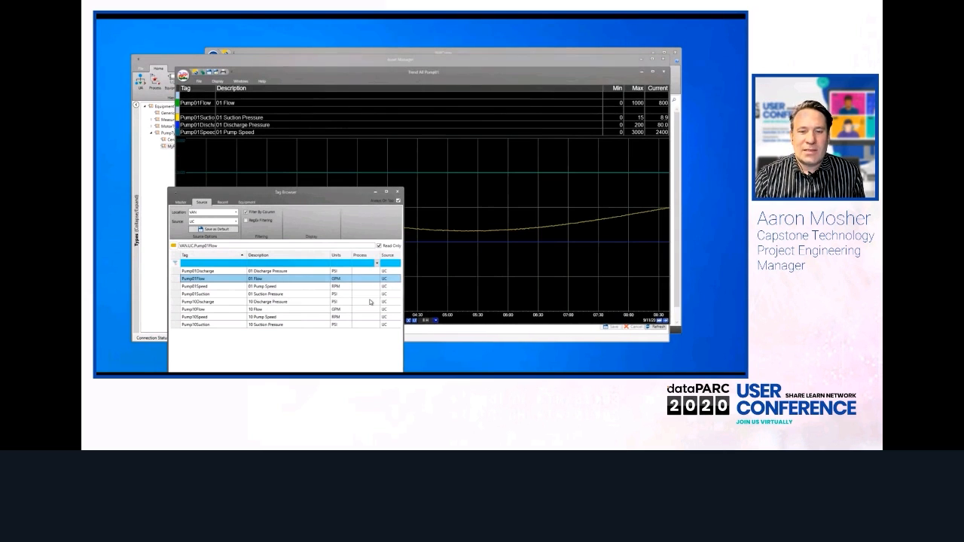
{"action": "left_click", "coordinate": [376, 193]}
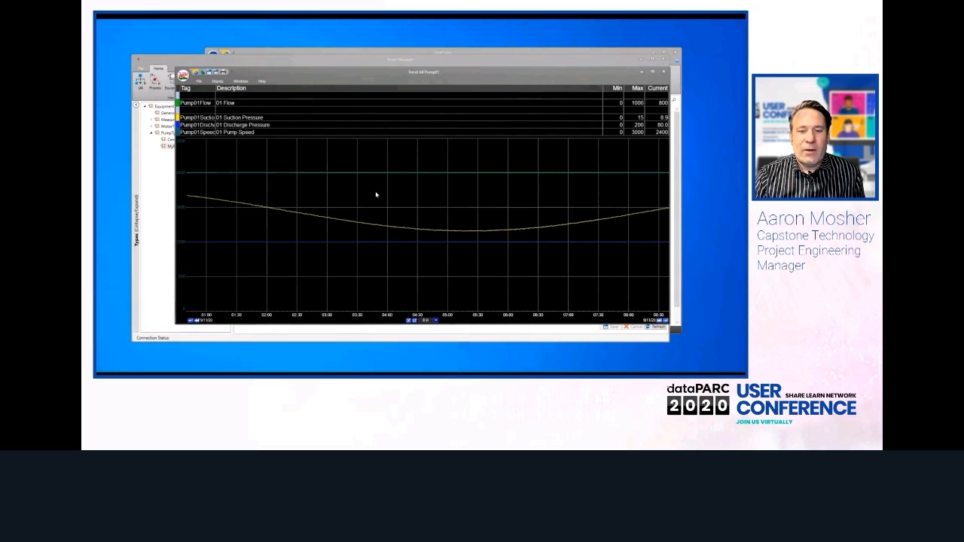